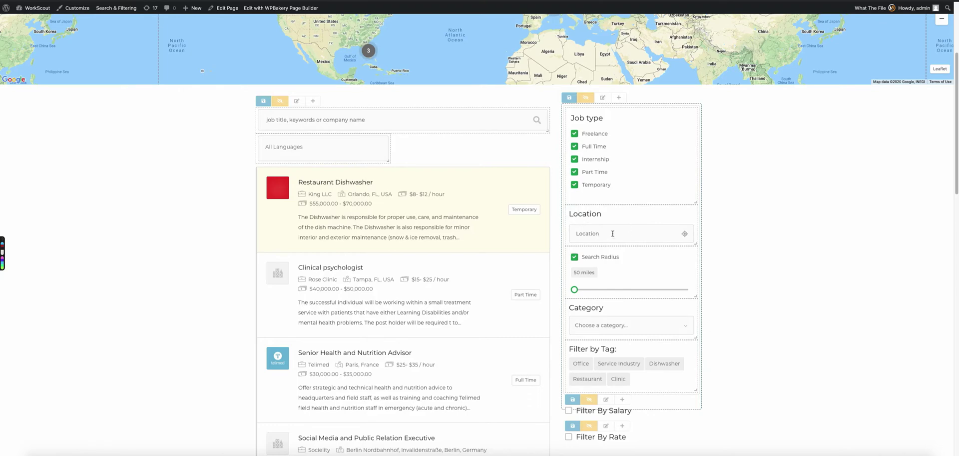
- Open the Location field's type configuration and show the help text for its Google API key
{"action": "left_click", "coordinate": [573, 211]}
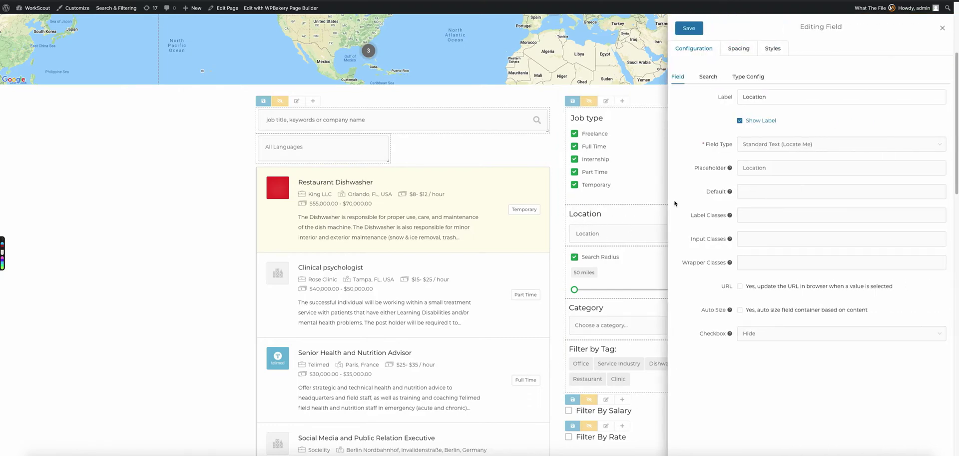
{"action": "left_click", "coordinate": [756, 78]}
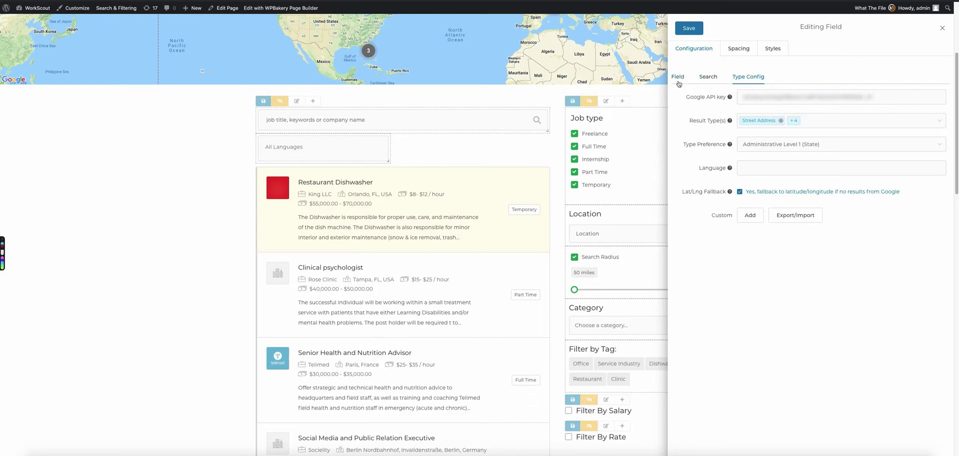
{"action": "left_click", "coordinate": [730, 97]}
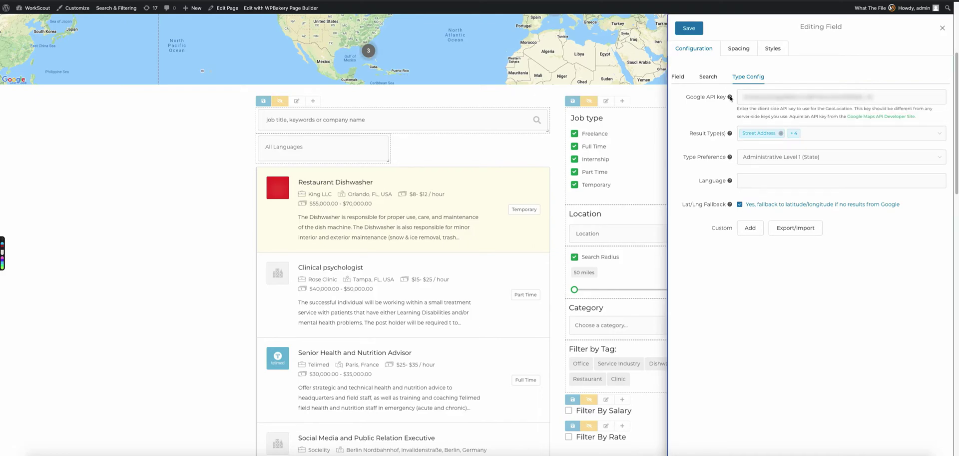
{"action": "left_click", "coordinate": [730, 97]}
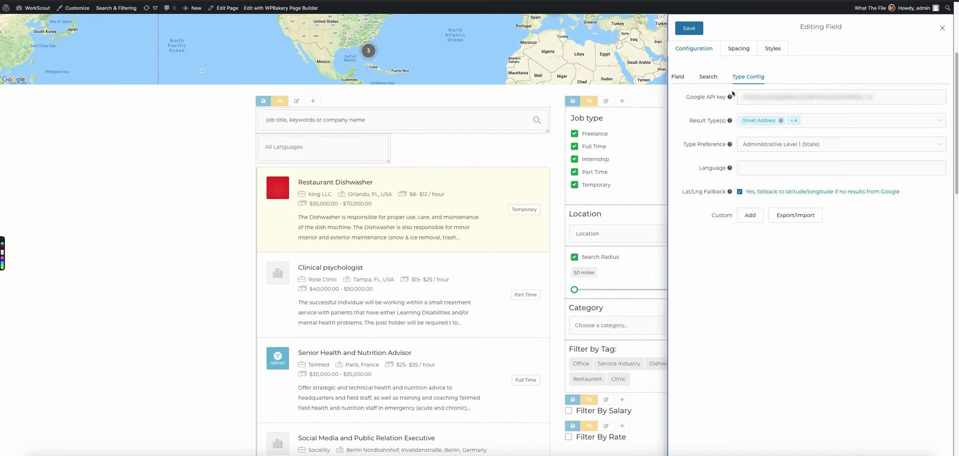
{"action": "left_click", "coordinate": [730, 97]}
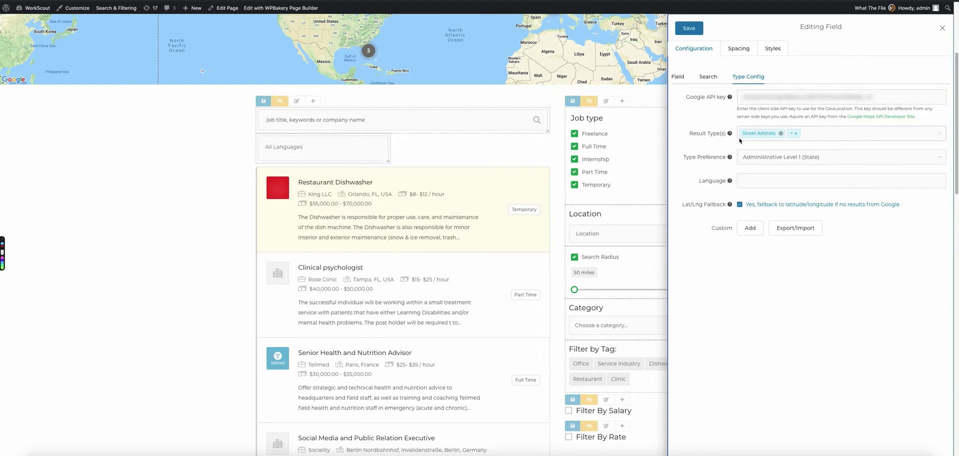
- Remove all selected result types from the Location field, starting with Street Address and Nearby Address Range (Route)
{"action": "left_click", "coordinate": [807, 136]}
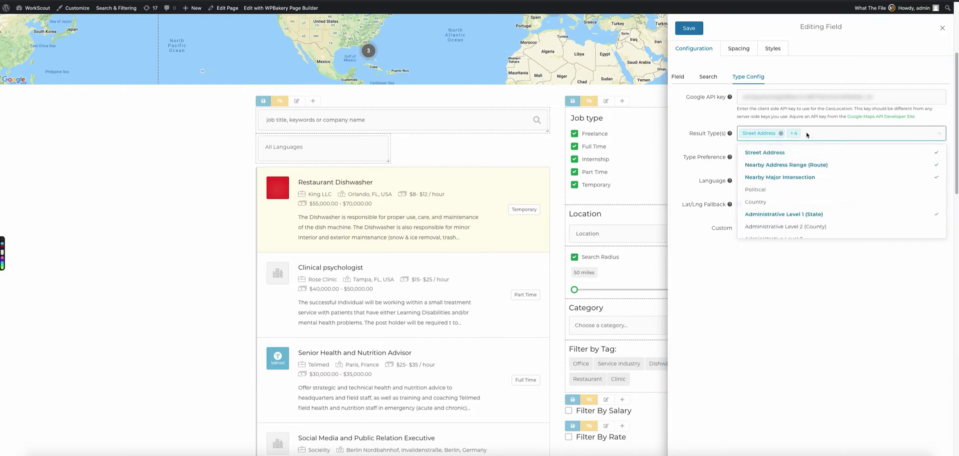
{"action": "left_click", "coordinate": [781, 133]}
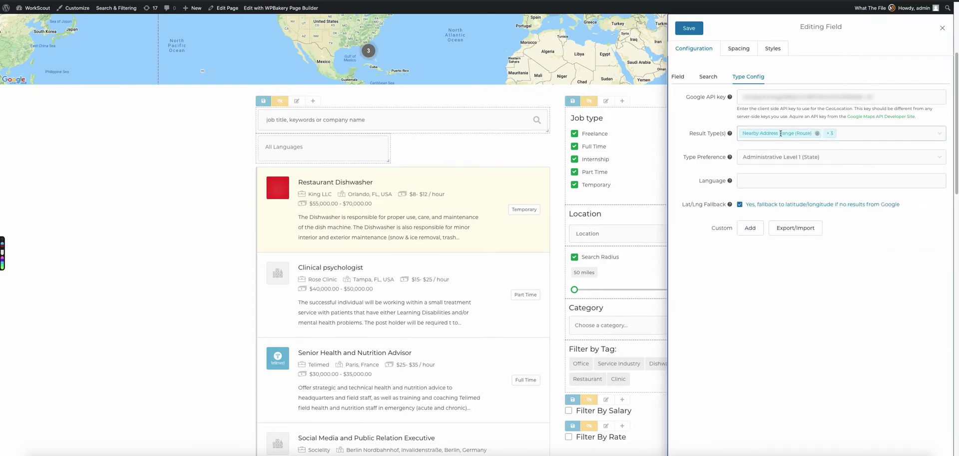
{"action": "left_click", "coordinate": [818, 133]}
{"action": "left_click", "coordinate": [809, 133]}
{"action": "left_click", "coordinate": [813, 133]}
{"action": "left_click", "coordinate": [773, 134]}
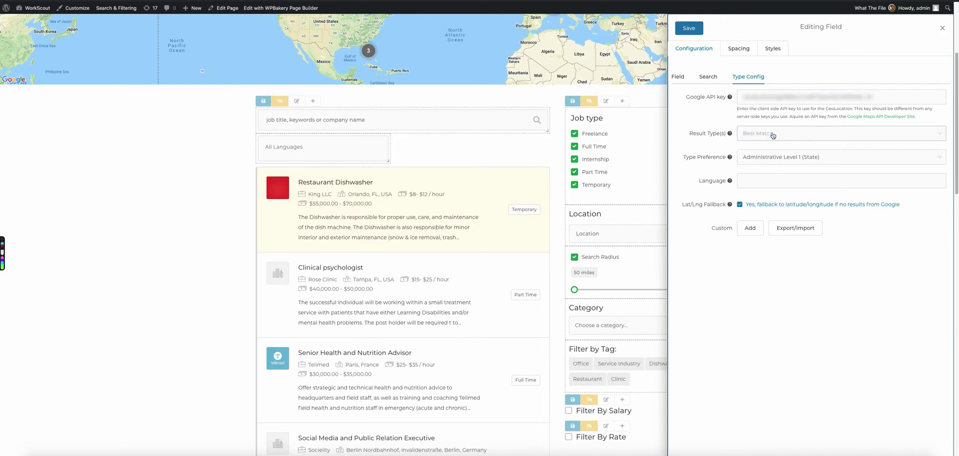
- Examine the full list of available result types for the Location field without selecting any
{"action": "left_click", "coordinate": [798, 135]}
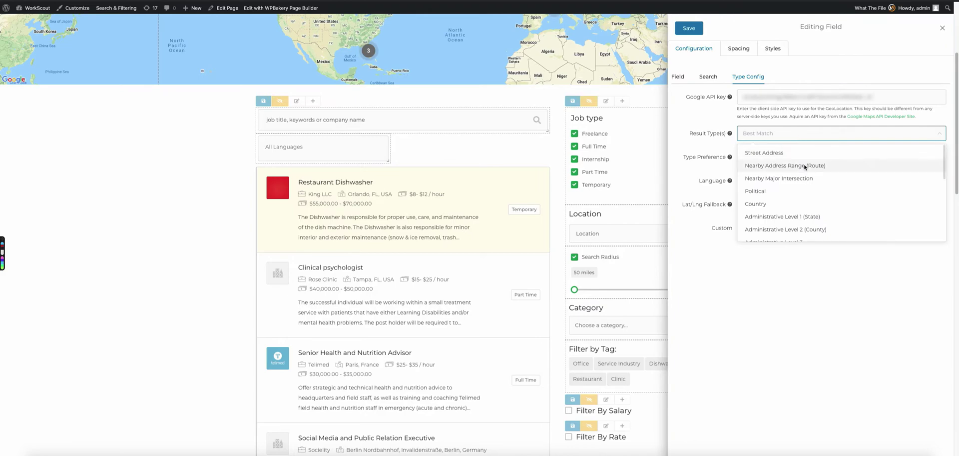
{"action": "scroll", "coordinate": [815, 162], "scroll_direction": "down", "scroll_amount": 10}
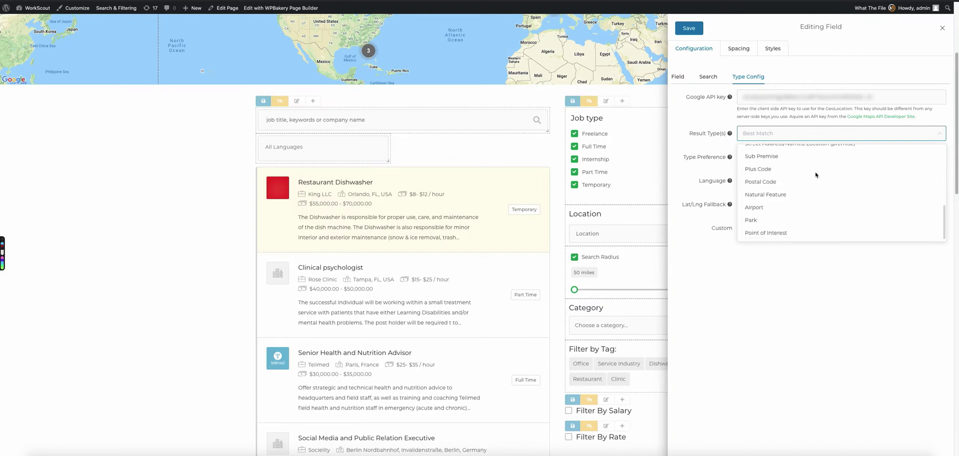
{"action": "scroll", "coordinate": [816, 190], "scroll_direction": "up", "scroll_amount": 10}
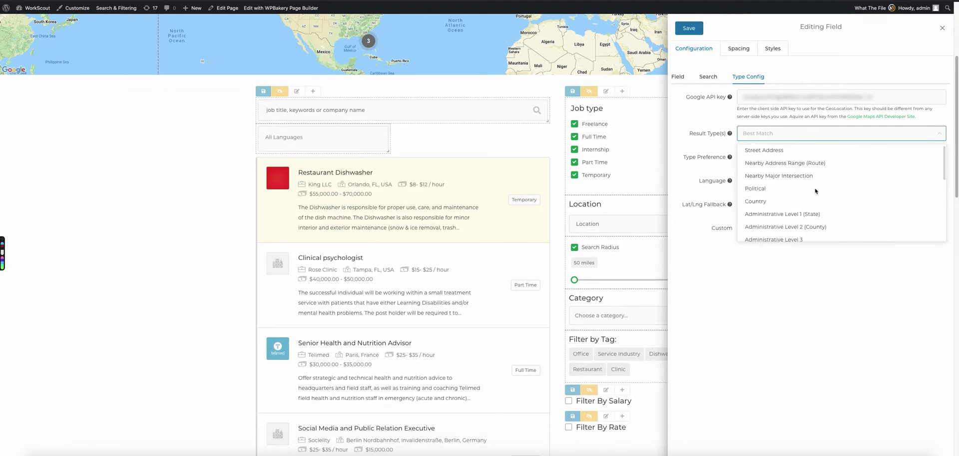
{"action": "left_click", "coordinate": [779, 135]}
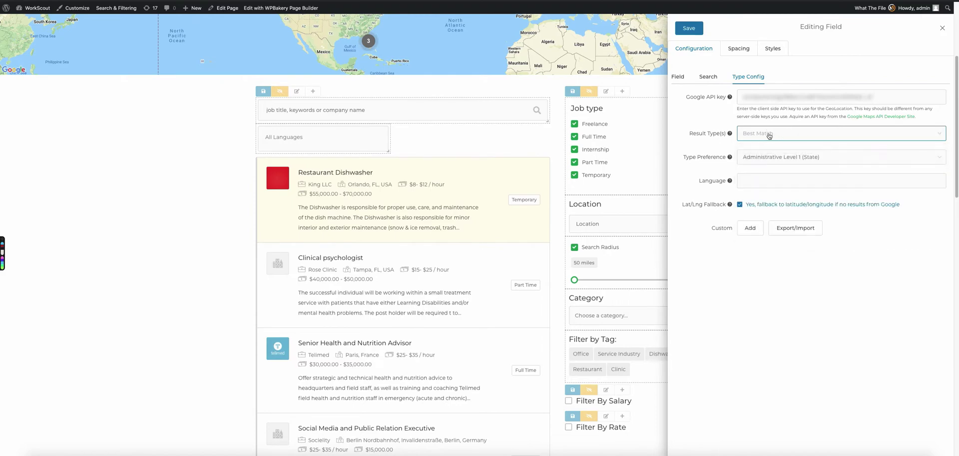
{"action": "left_click", "coordinate": [805, 136]}
{"action": "left_click", "coordinate": [805, 136]}
{"action": "left_click", "coordinate": [775, 133]}
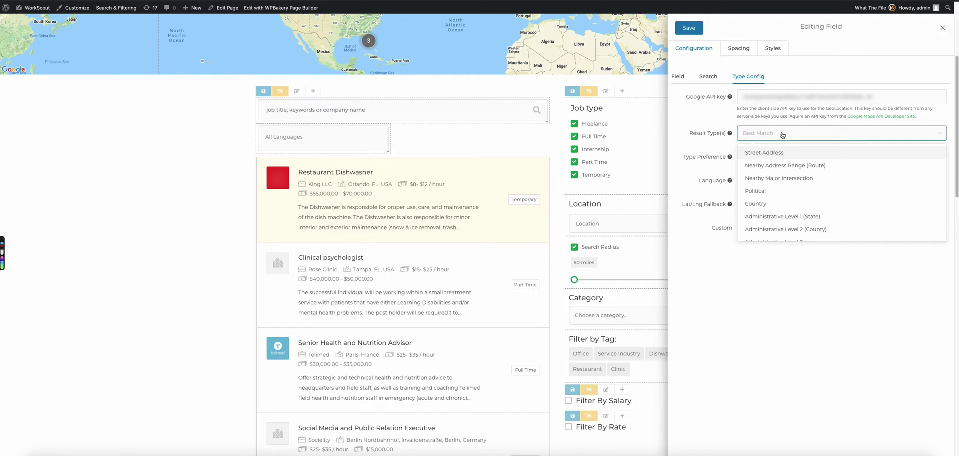
{"action": "scroll", "coordinate": [792, 200], "scroll_direction": "down", "scroll_amount": 4}
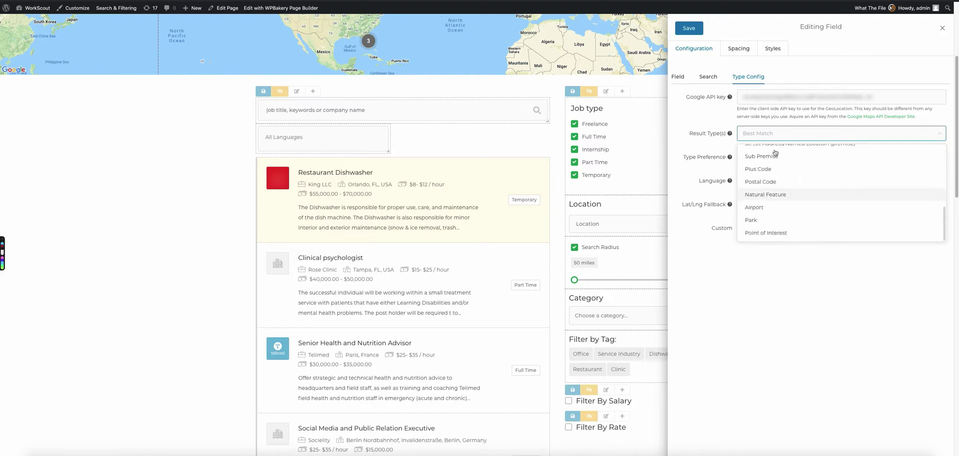
{"action": "left_click", "coordinate": [780, 133]}
- Compare the Location field's type preference options with its result type options, leaving both settings as they are
{"action": "left_click", "coordinate": [796, 158]}
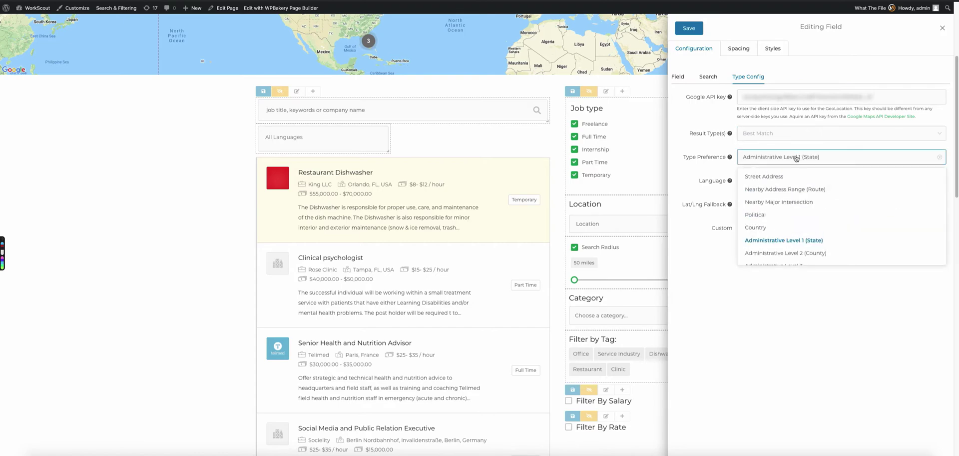
{"action": "left_click", "coordinate": [800, 159]}
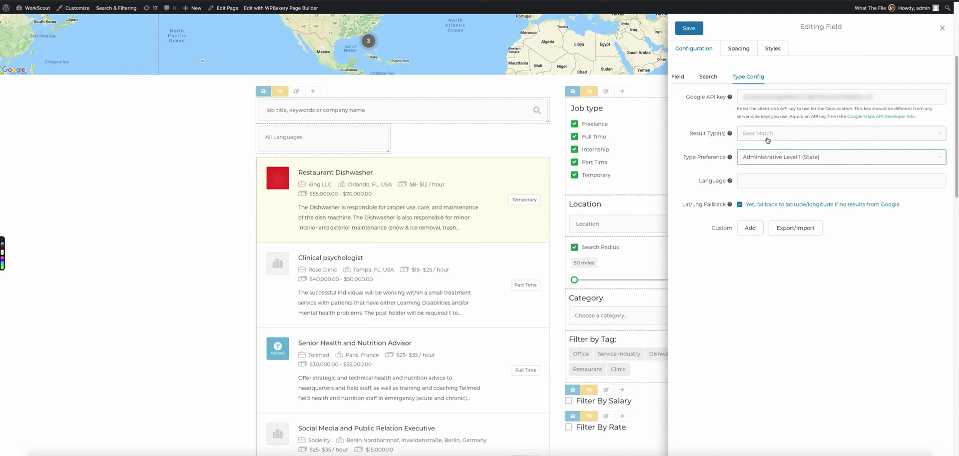
{"action": "left_click", "coordinate": [793, 134]}
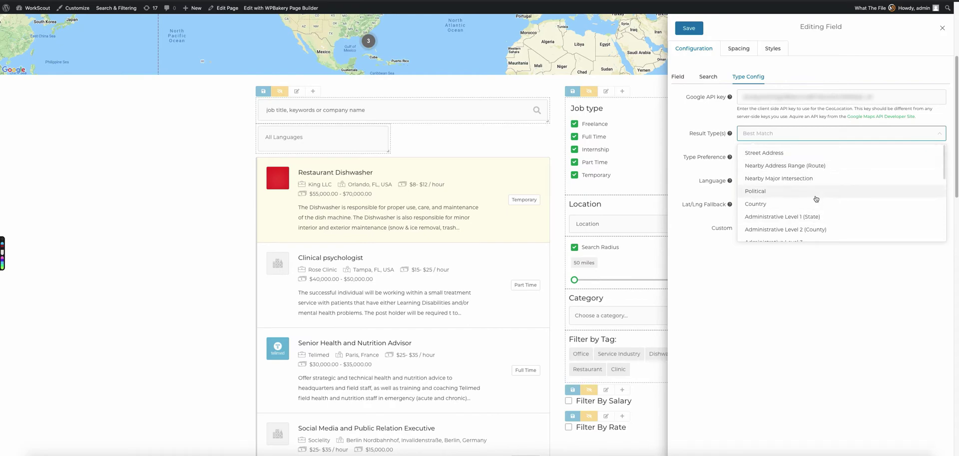
{"action": "left_click", "coordinate": [735, 161]}
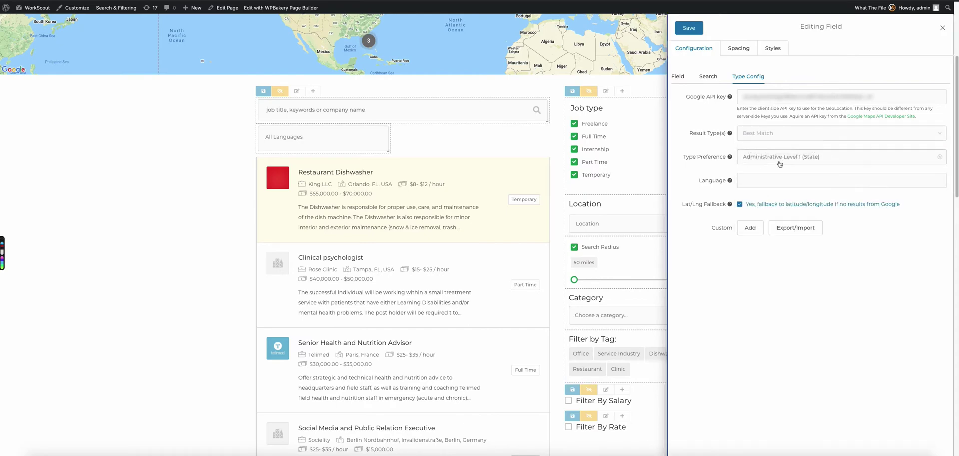
{"action": "left_click", "coordinate": [814, 160]}
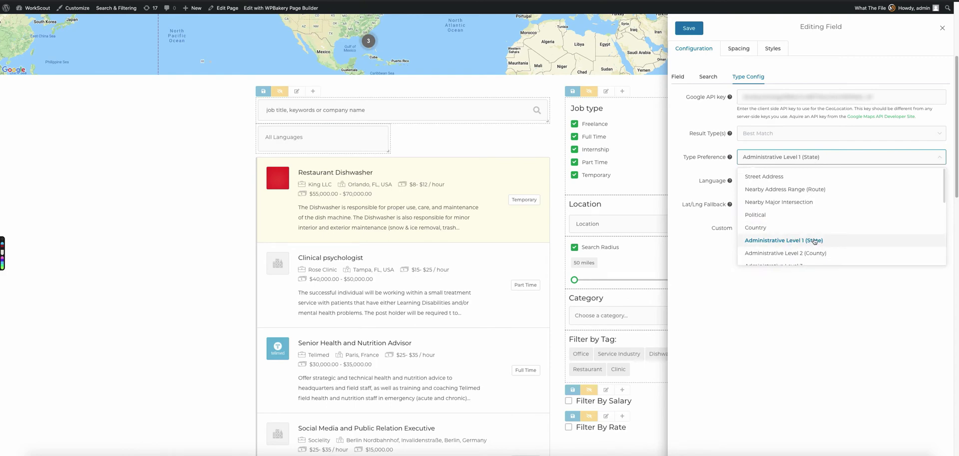
{"action": "left_click", "coordinate": [698, 145]}
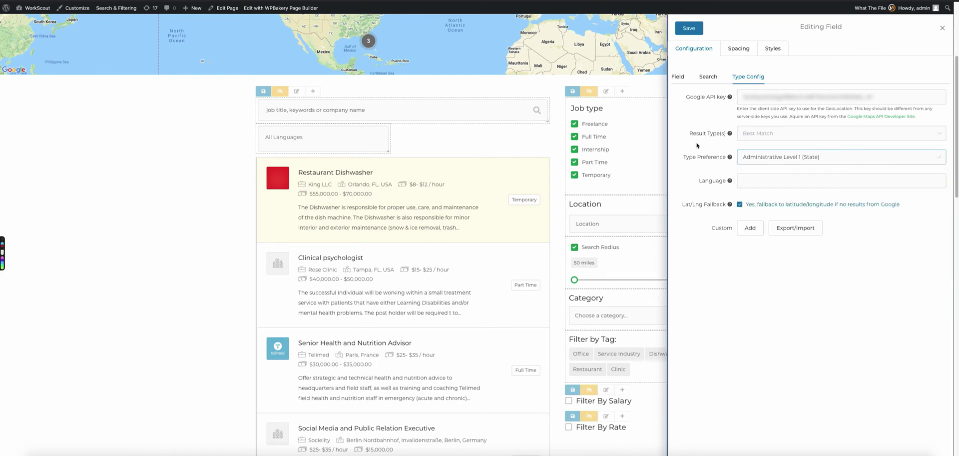
- Review the result type choices again, including the administrative levels and City/Town (Locality), without selecting any
{"action": "left_click", "coordinate": [787, 136]}
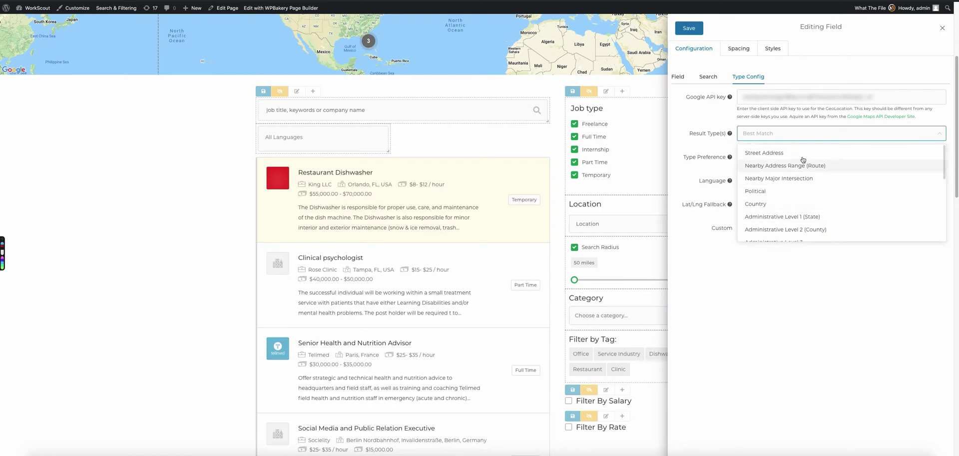
{"action": "scroll", "coordinate": [799, 170], "scroll_direction": "down", "scroll_amount": 3}
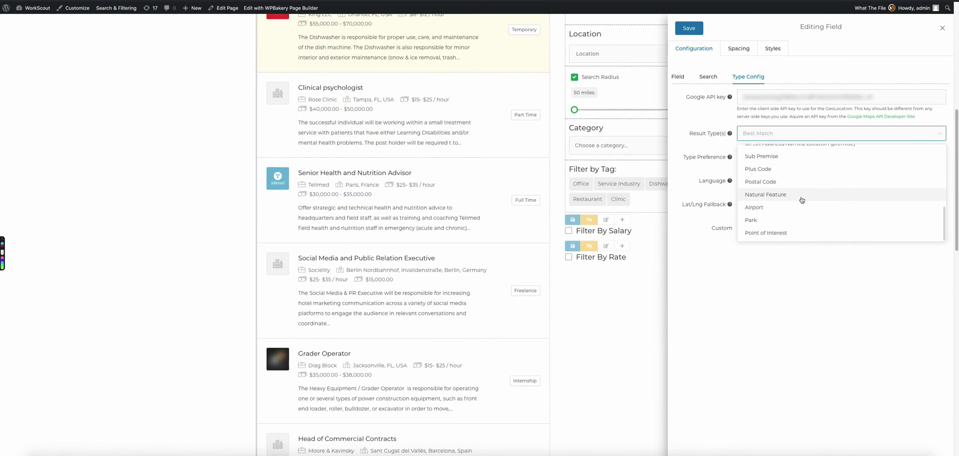
{"action": "scroll", "coordinate": [805, 173], "scroll_direction": "up", "scroll_amount": 3}
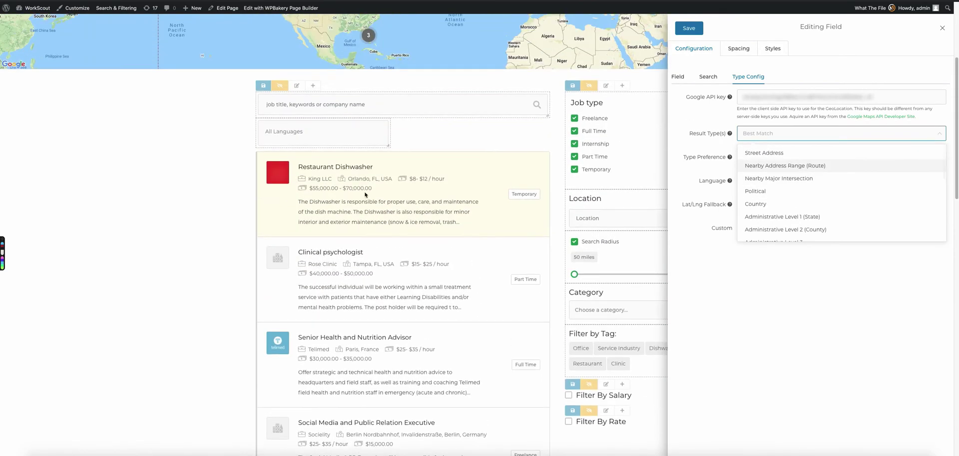
{"action": "scroll", "coordinate": [820, 184], "scroll_direction": "down", "scroll_amount": 1}
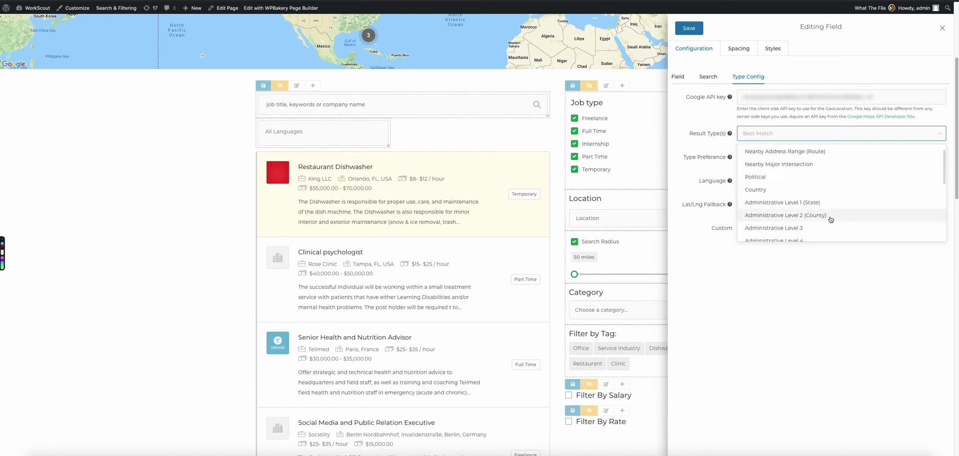
{"action": "scroll", "coordinate": [814, 180], "scroll_direction": "down", "scroll_amount": 2}
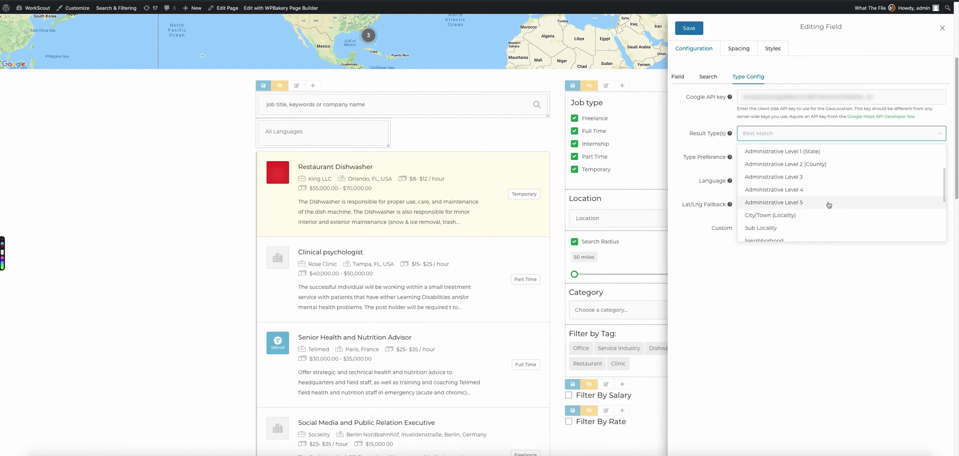
{"action": "left_click", "coordinate": [706, 132]}
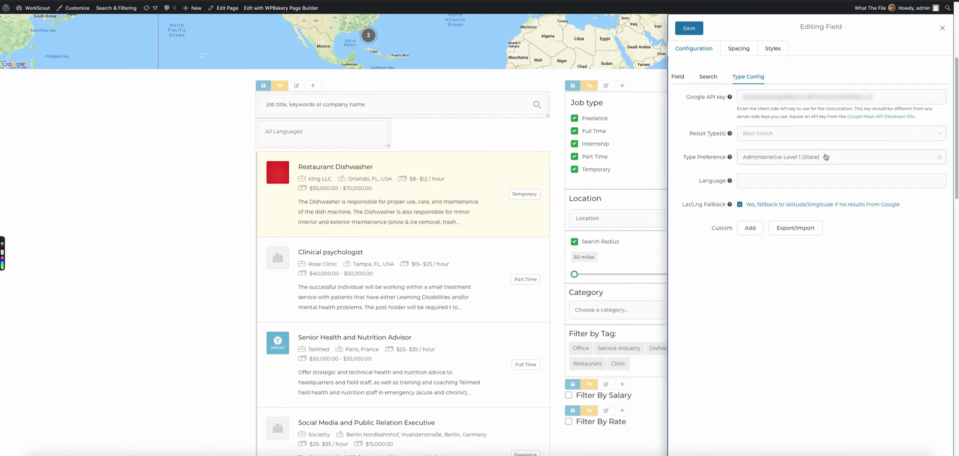
- Examine all type preference choices for the Location field, from Street Address to Point of Interest
{"action": "left_click", "coordinate": [866, 160]}
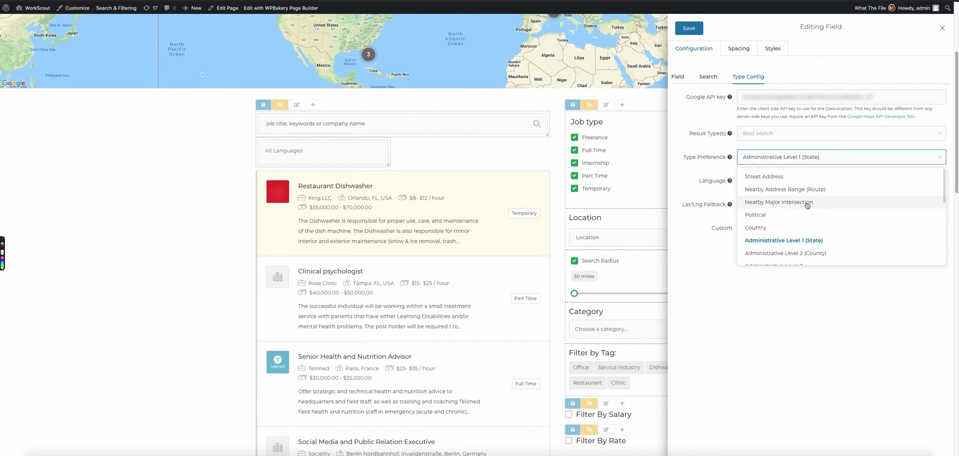
{"action": "scroll", "coordinate": [805, 200], "scroll_direction": "down", "scroll_amount": 1}
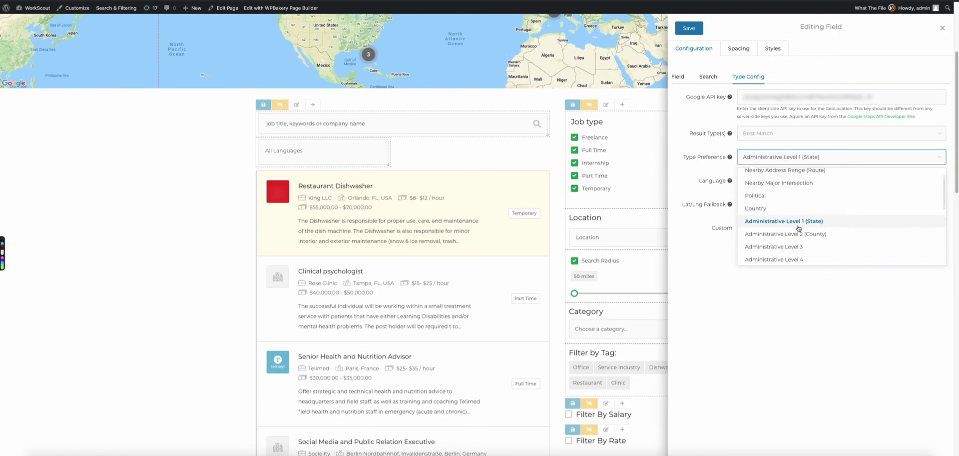
{"action": "scroll", "coordinate": [799, 229], "scroll_direction": "down", "scroll_amount": 1}
{"action": "scroll", "coordinate": [809, 228], "scroll_direction": "down", "scroll_amount": 4}
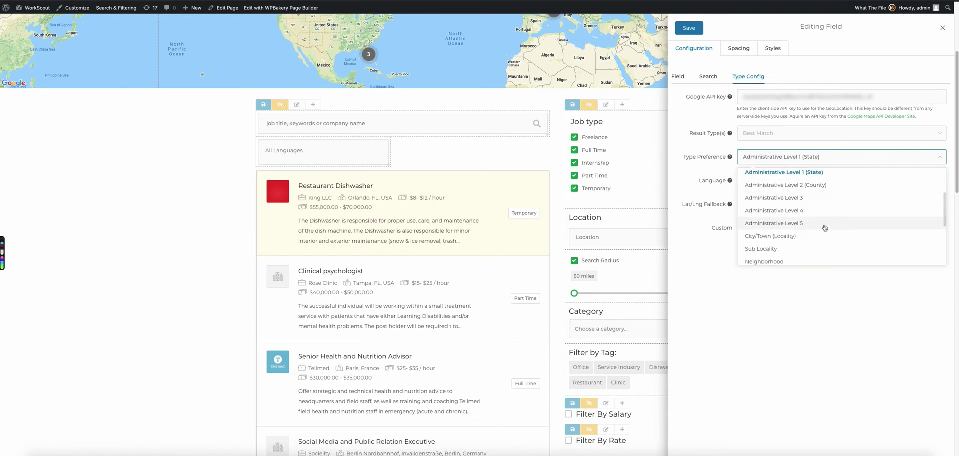
{"action": "scroll", "coordinate": [824, 229], "scroll_direction": "down", "scroll_amount": 2}
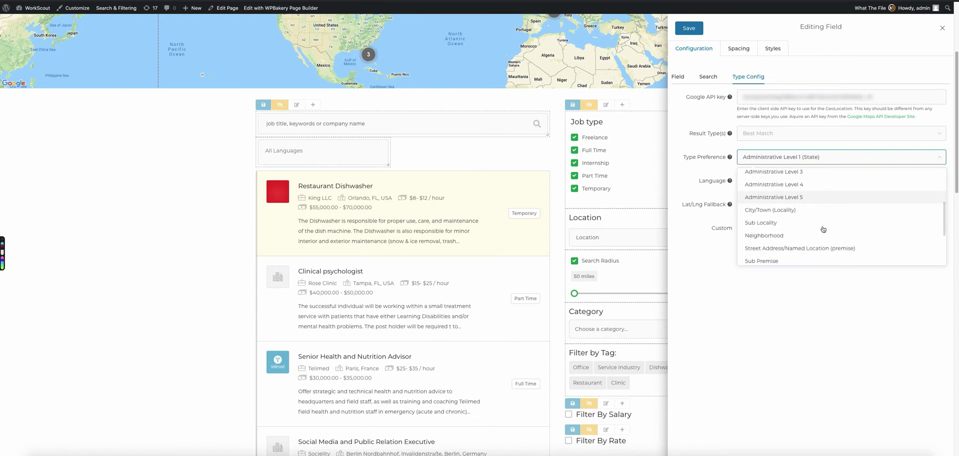
{"action": "scroll", "coordinate": [819, 227], "scroll_direction": "down", "scroll_amount": 6}
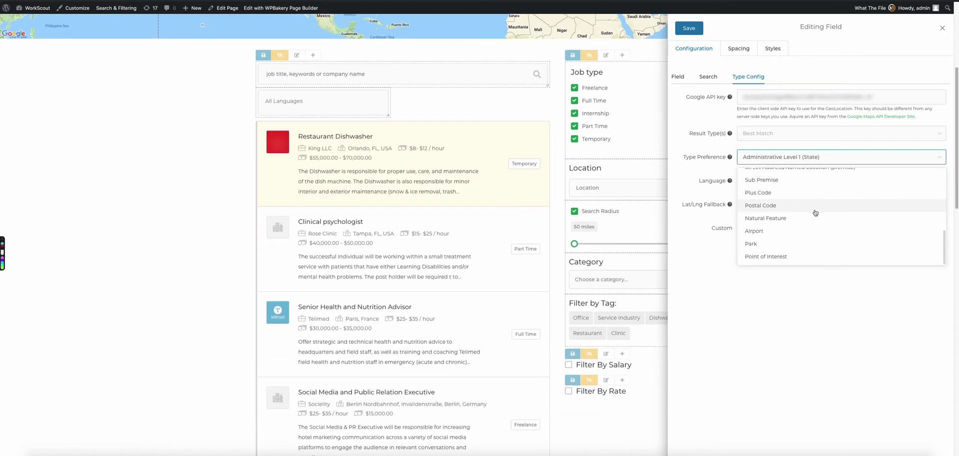
{"action": "scroll", "coordinate": [809, 226], "scroll_direction": "up", "scroll_amount": 10}
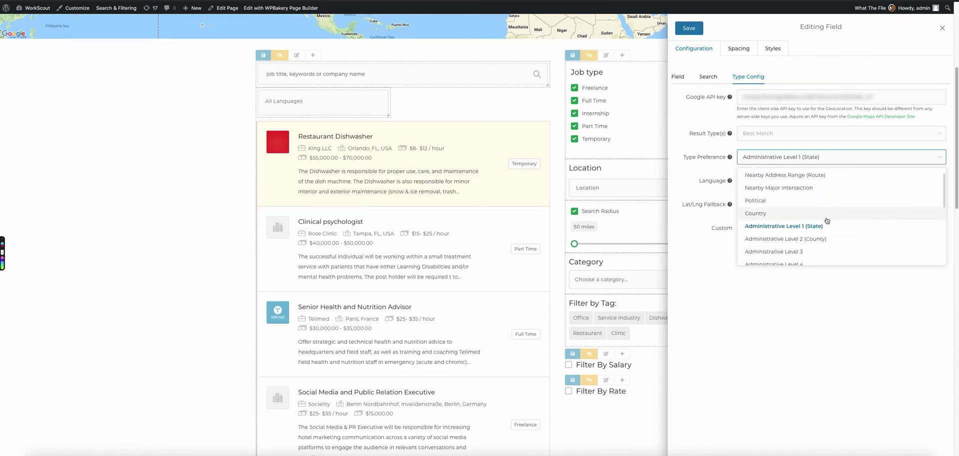
{"action": "scroll", "coordinate": [830, 223], "scroll_direction": "down", "scroll_amount": 2}
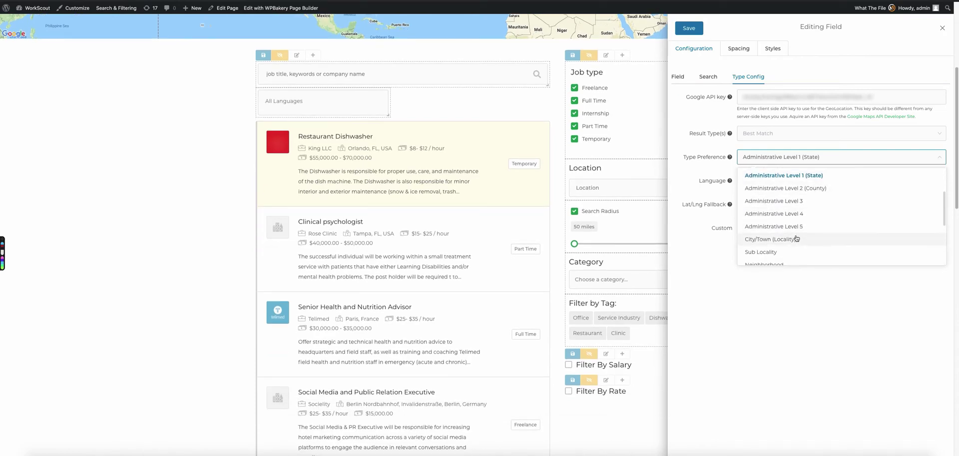
{"action": "scroll", "coordinate": [805, 240], "scroll_direction": "up", "scroll_amount": 3}
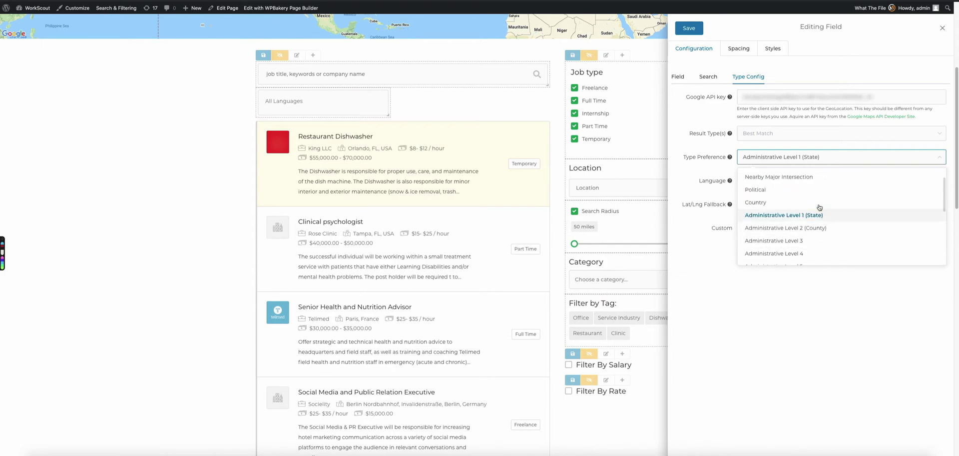
{"action": "left_click_drag", "start_coordinate": [779, 133], "coordinate": [700, 134]}
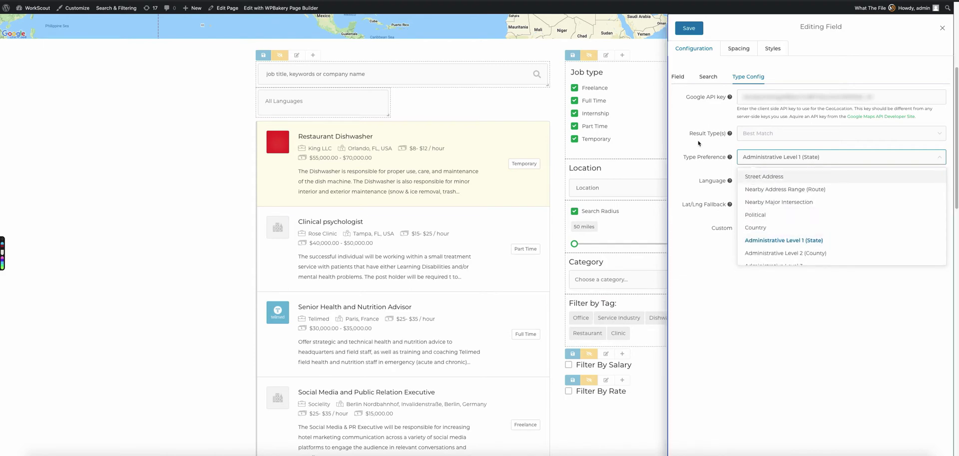
- Review the Location field's language, fallback and API key settings, and save it with Administrative Level 1 (State) as the type preference
{"action": "left_click", "coordinate": [723, 147]}
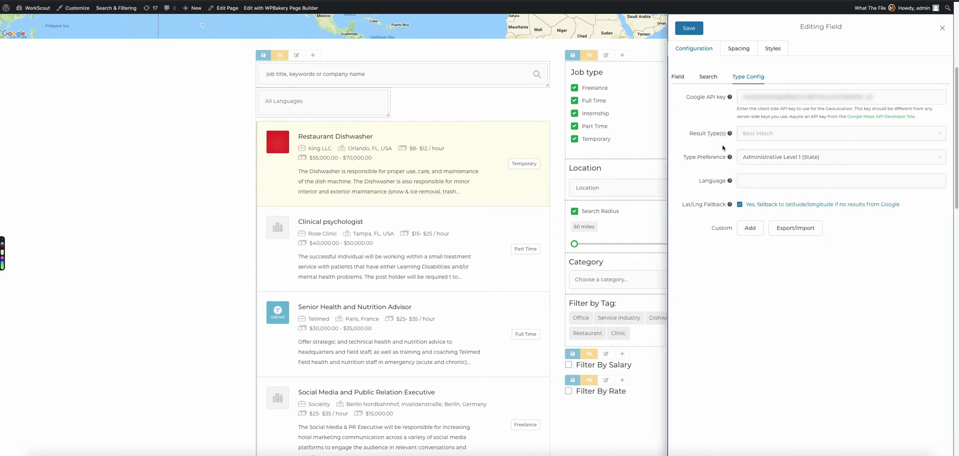
{"action": "left_click", "coordinate": [731, 182]}
{"action": "mouse_move", "coordinate": [731, 207]}
{"action": "triple_click", "coordinate": [791, 96]}
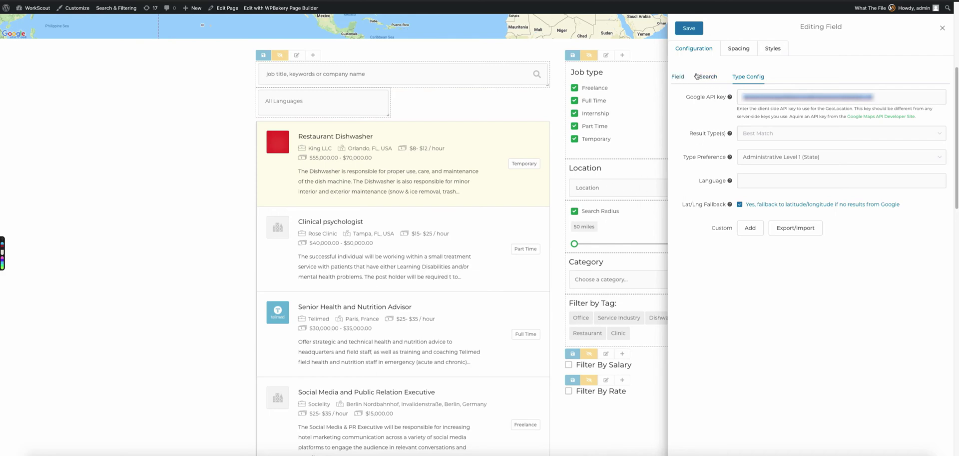
{"action": "left_click", "coordinate": [692, 29]}
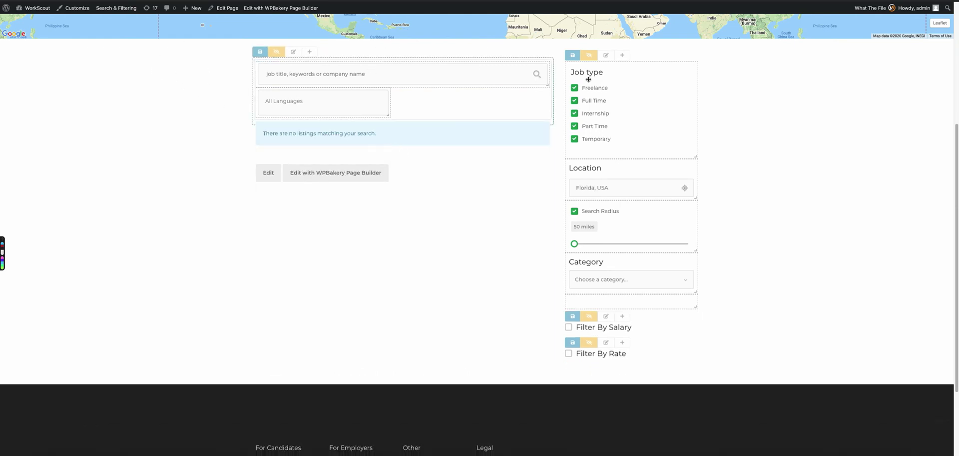
- Save the Location field with City/Town (Locality) as its type preference, and test it by locating the current position
{"action": "left_click", "coordinate": [606, 189]}
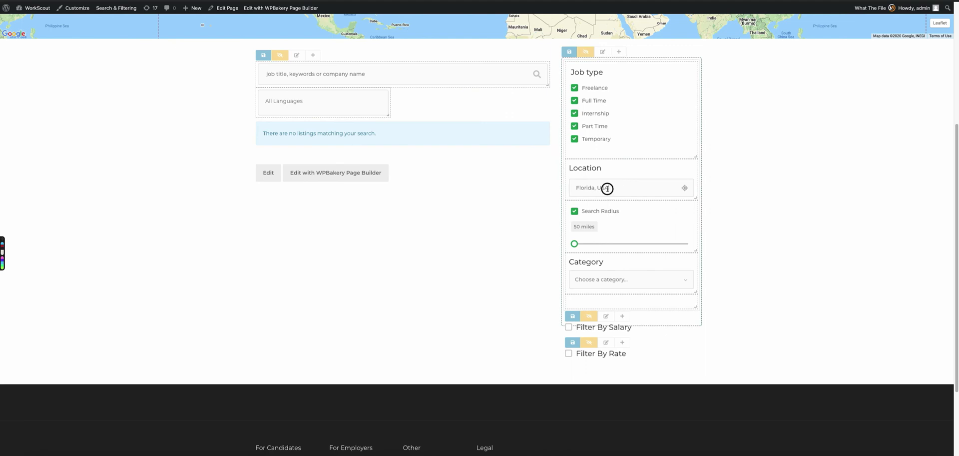
{"action": "left_click", "coordinate": [570, 167]}
{"action": "left_click", "coordinate": [748, 76]}
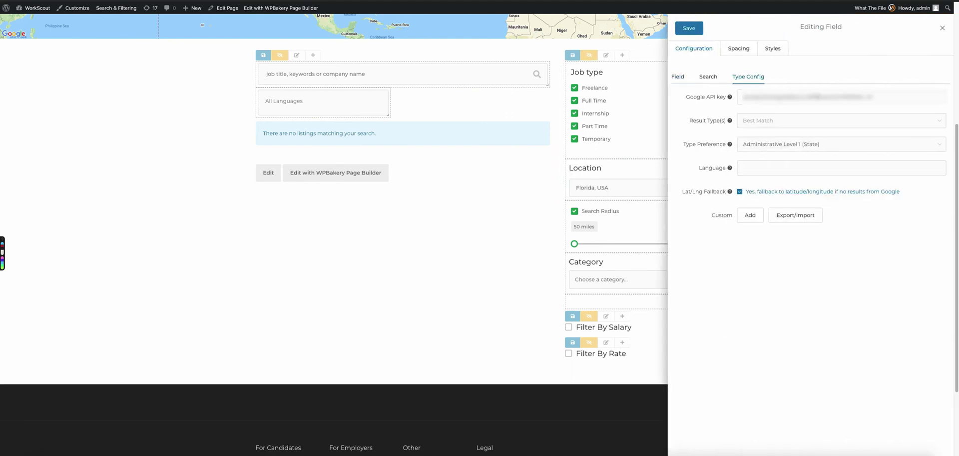
{"action": "left_click", "coordinate": [878, 145]}
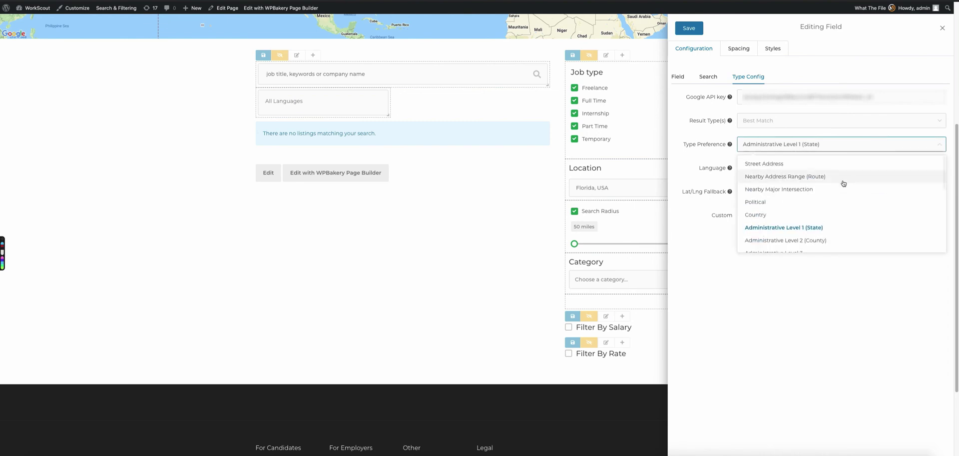
{"action": "scroll", "coordinate": [841, 182], "scroll_direction": "down", "scroll_amount": 1}
{"action": "scroll", "coordinate": [827, 188], "scroll_direction": "down", "scroll_amount": 3}
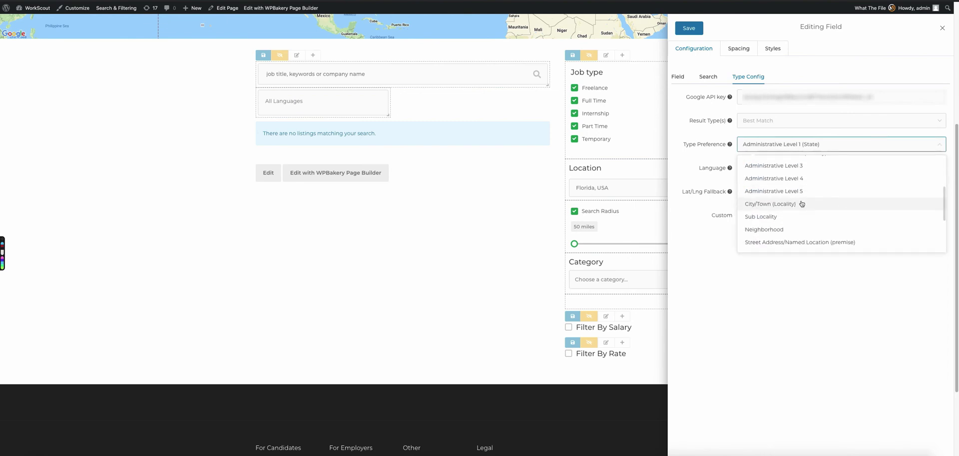
{"action": "left_click", "coordinate": [818, 204]}
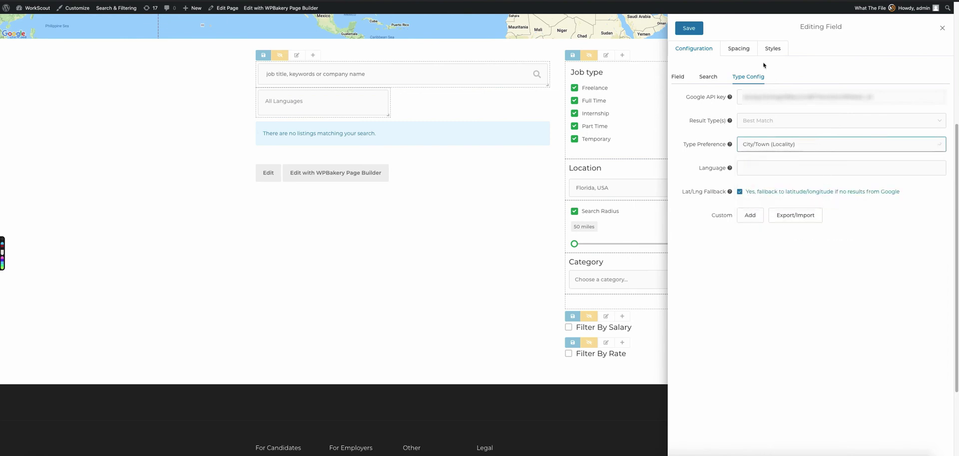
{"action": "left_click", "coordinate": [689, 29]}
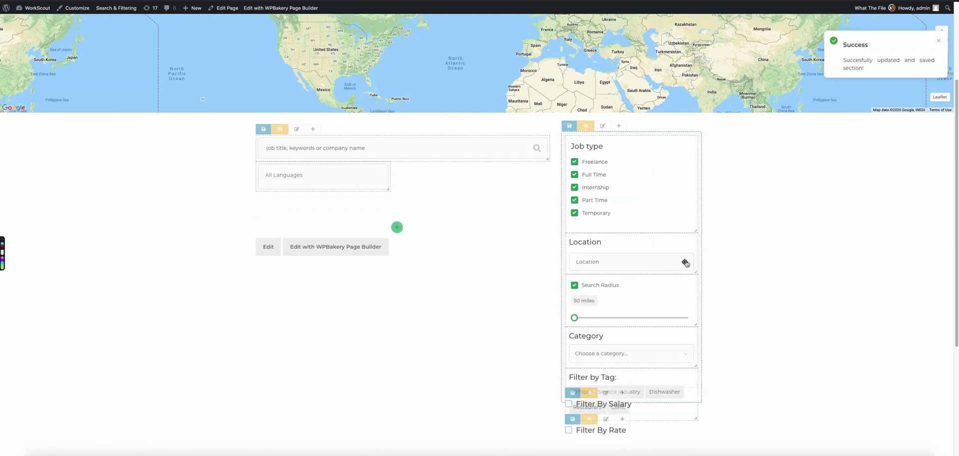
{"action": "left_click", "coordinate": [685, 263]}
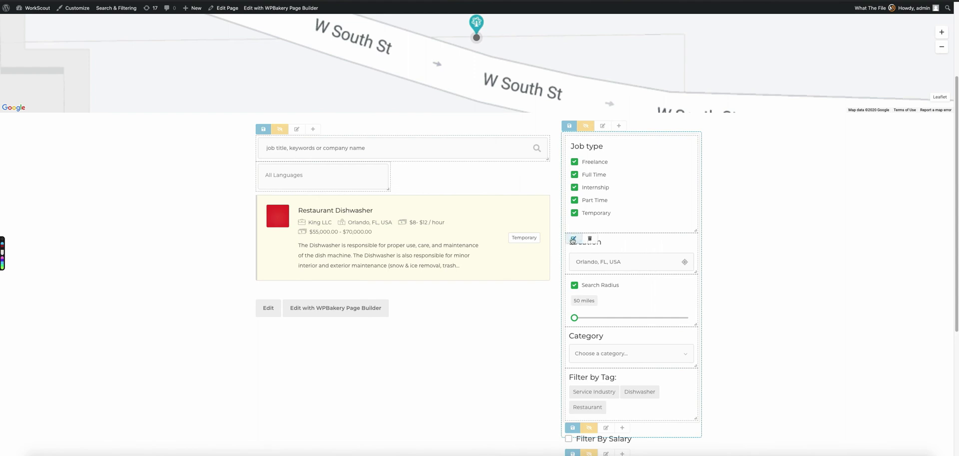
- Save the Location field with its Google API key cleared, and test the latitude/longitude fallback by locating the current position
{"action": "left_click", "coordinate": [573, 240]}
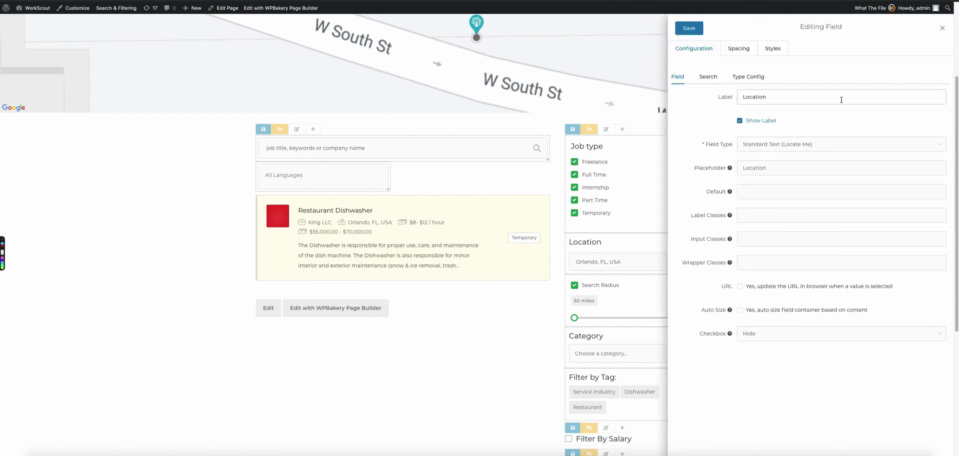
{"action": "left_click", "coordinate": [742, 75]}
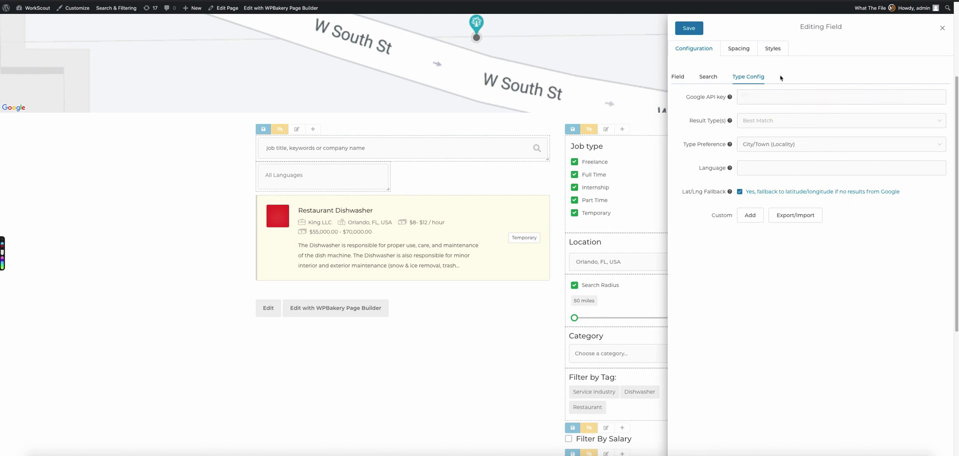
{"action": "left_click", "coordinate": [686, 31]}
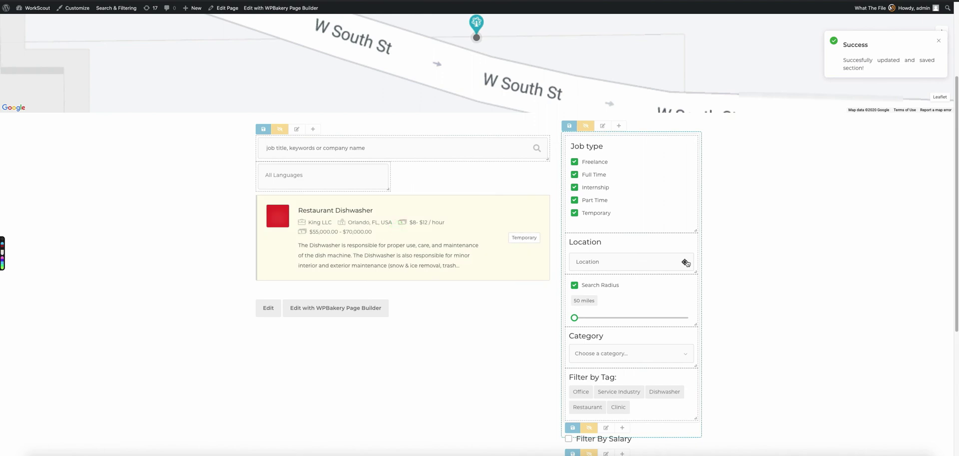
{"action": "left_click", "coordinate": [685, 261]}
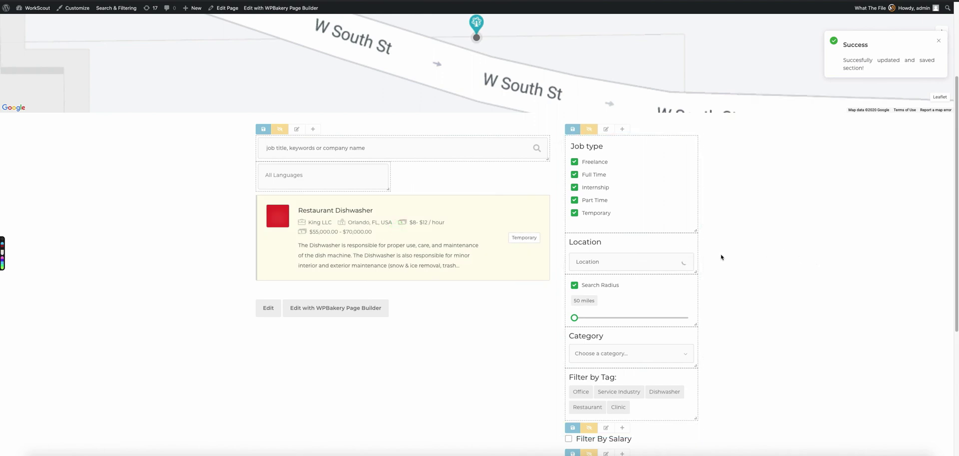